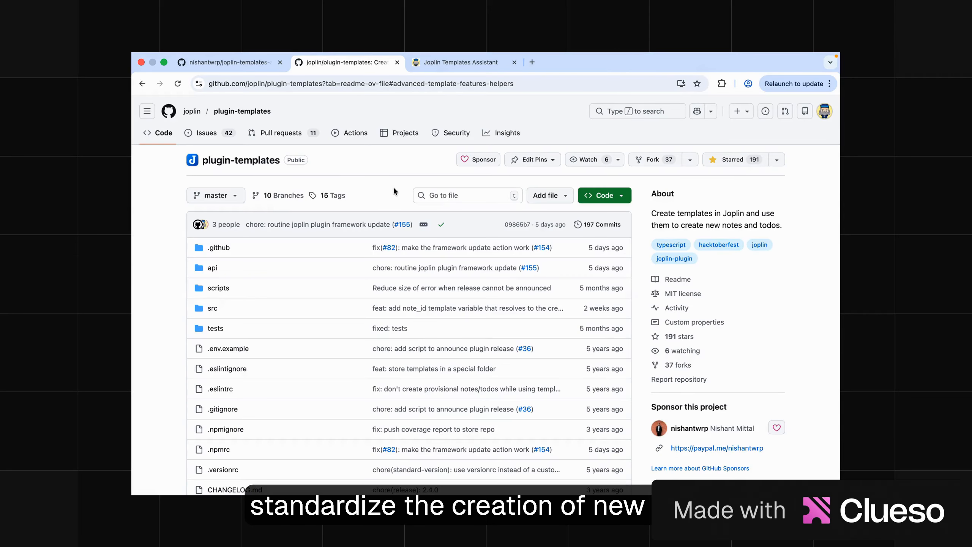
Look through the plugin-templates README's table of contents, then open the Joplin Templates Assistant page.
scroll(393, 186, down, 15)
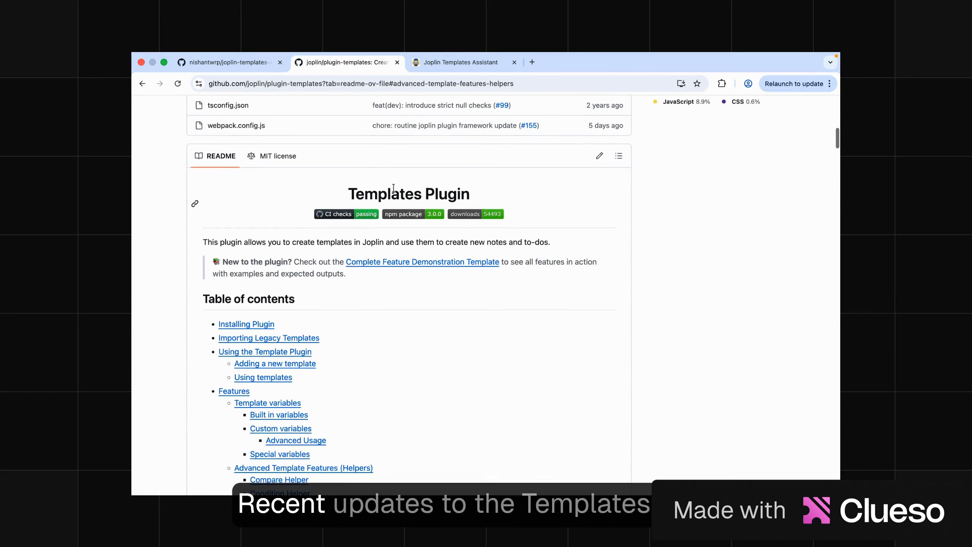
scroll(384, 295, down, 6)
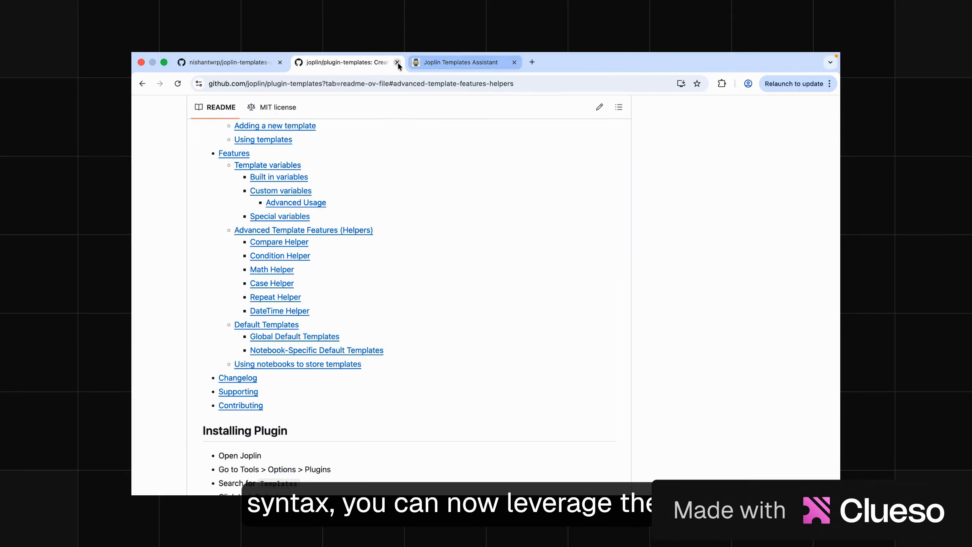
click(429, 62)
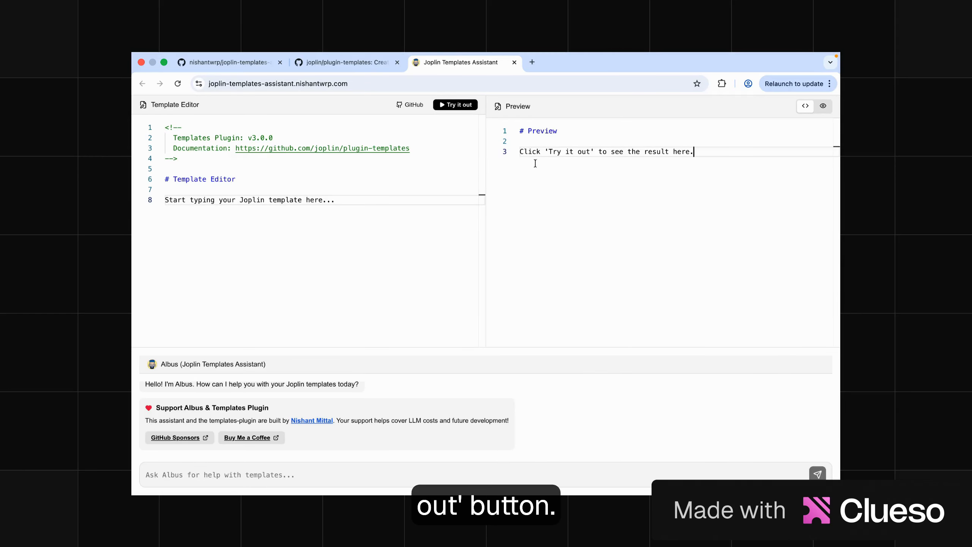
Show the assistant's preview in rendered form, return it to source view, and look over the Albus chat area.
click(822, 112)
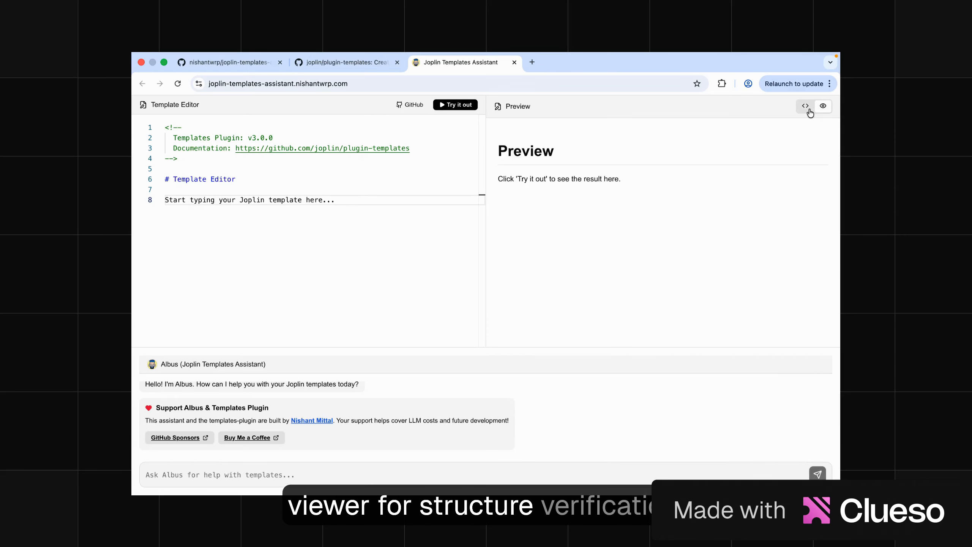
click(811, 112)
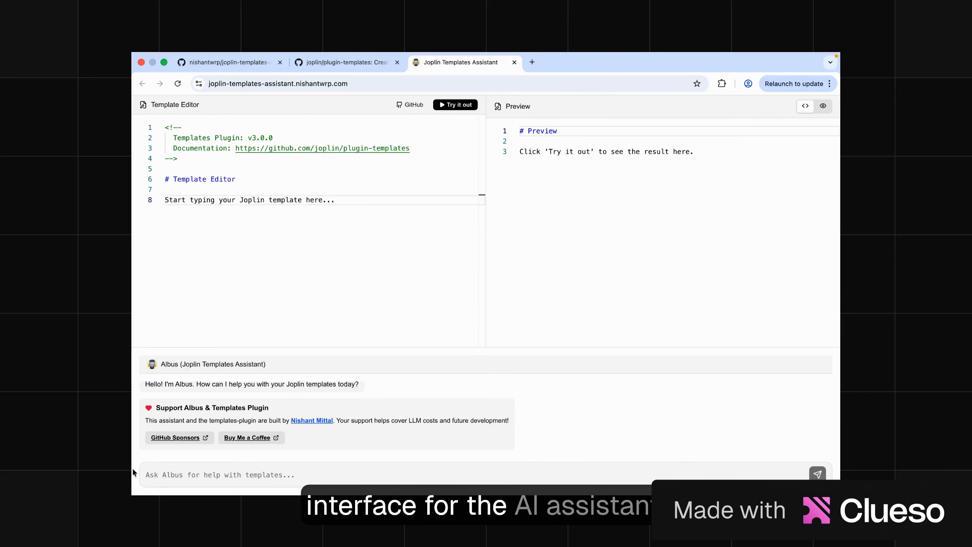
scroll(504, 411, down, 1)
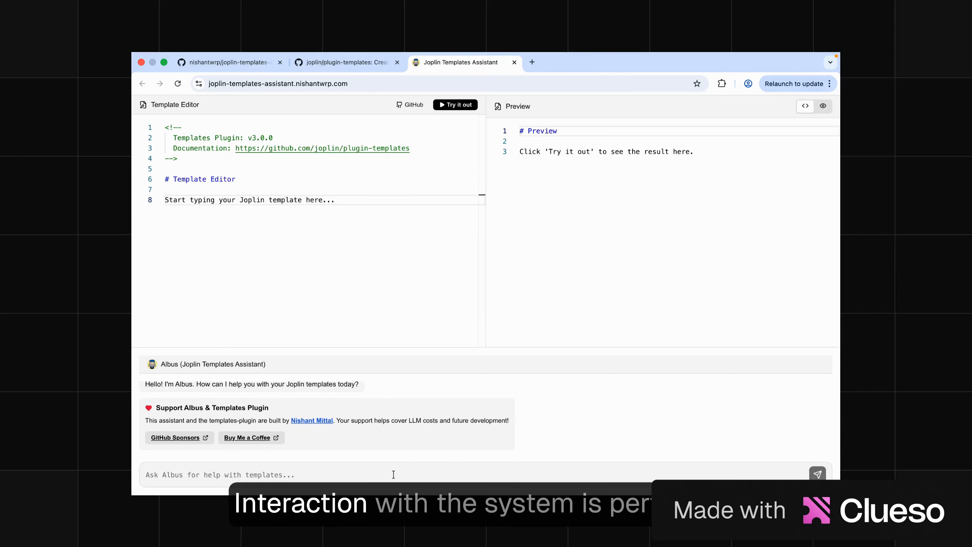
scroll(486, 454, up, 2)
scroll(485, 450, down, 1)
scroll(484, 449, up, 1)
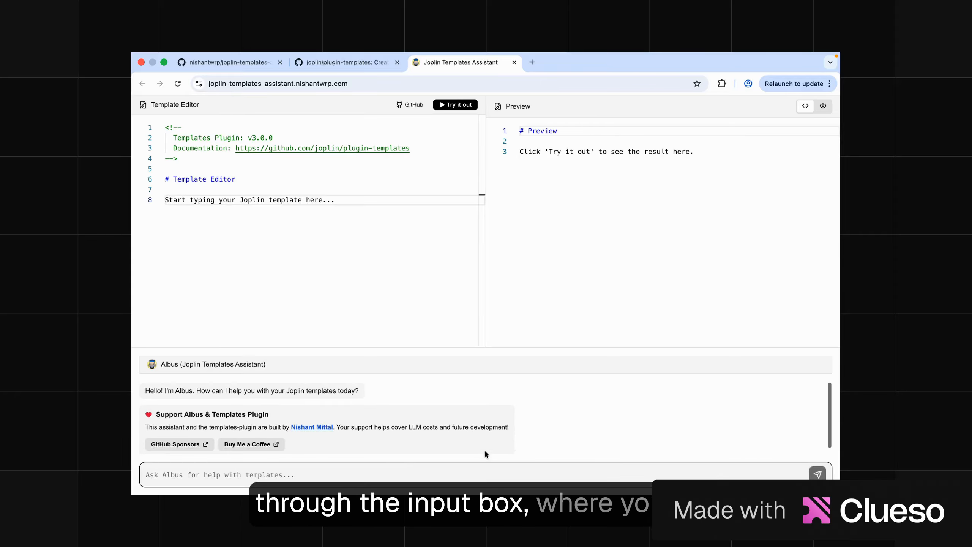
scroll(497, 429, down, 1)
Switch to Joplin and copy the full body text of the Sales Tracker note.
click(413, 257)
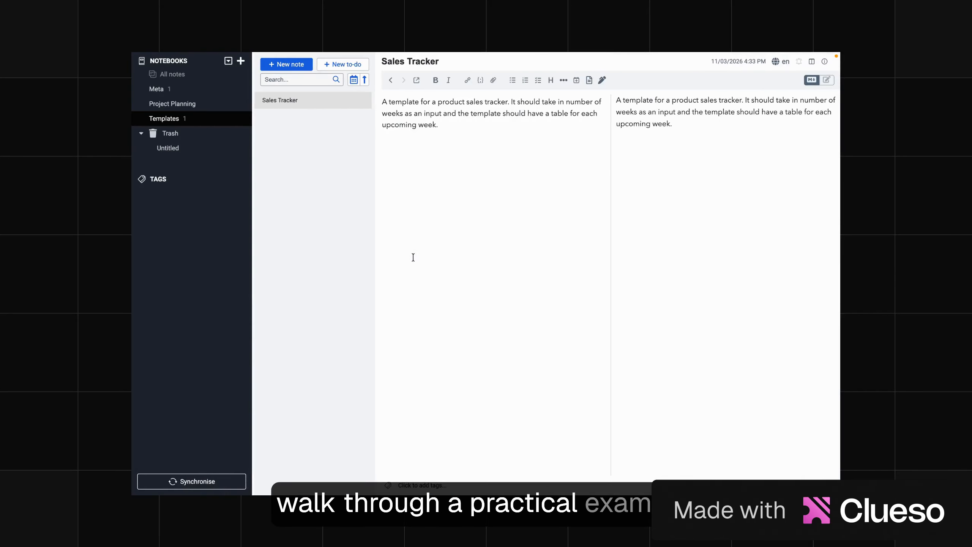
key(super+a)
key(super+c)
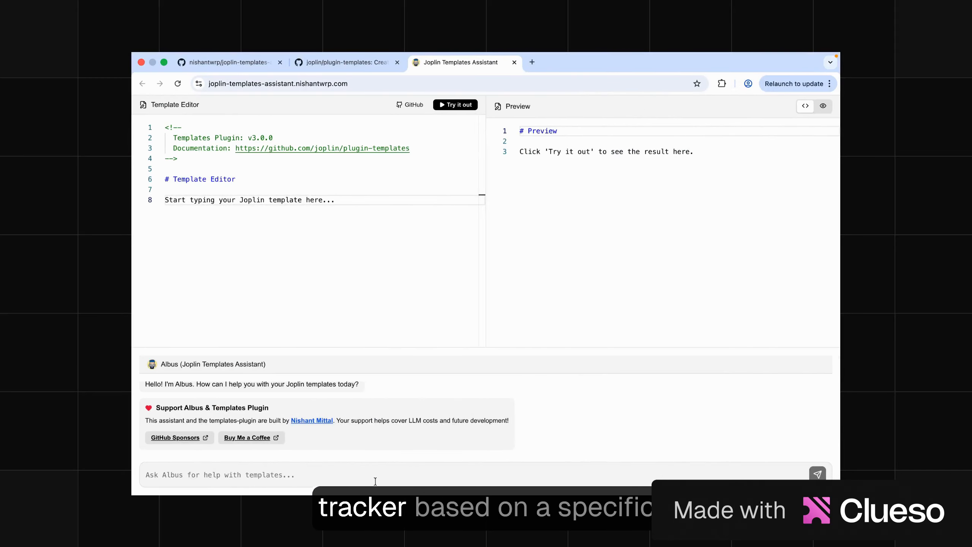
Submit the copied product sales tracker description to Albus in the Joplin Templates Assistant as a template request.
click(376, 481)
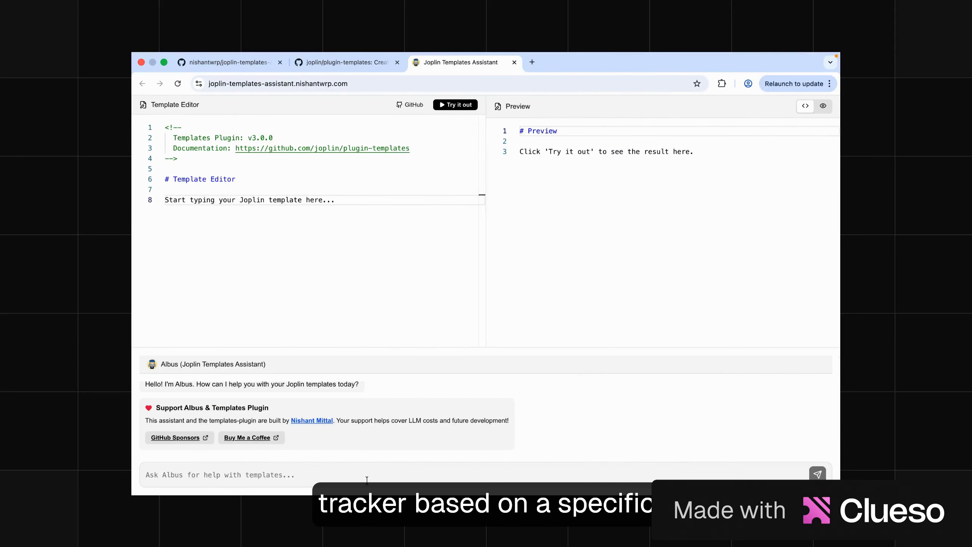
key(super+v)
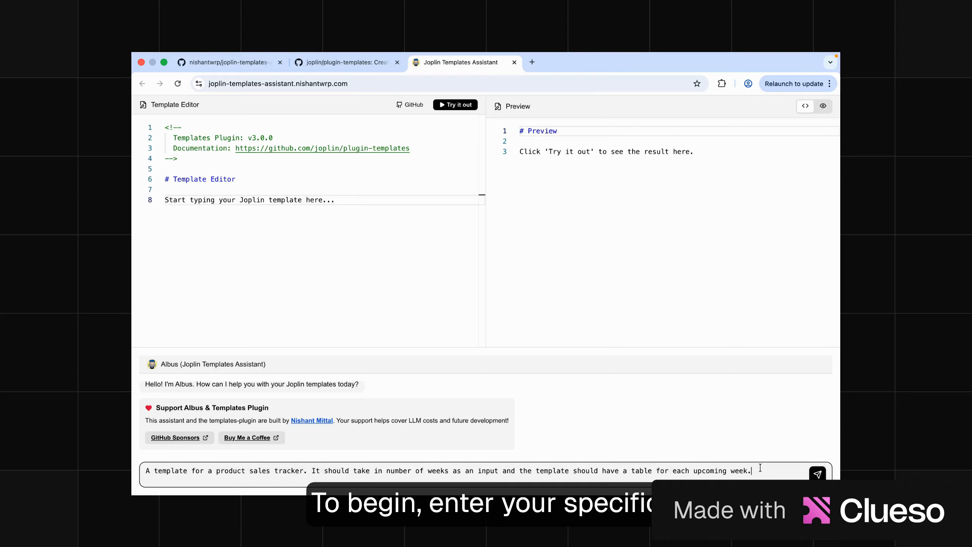
key(Return)
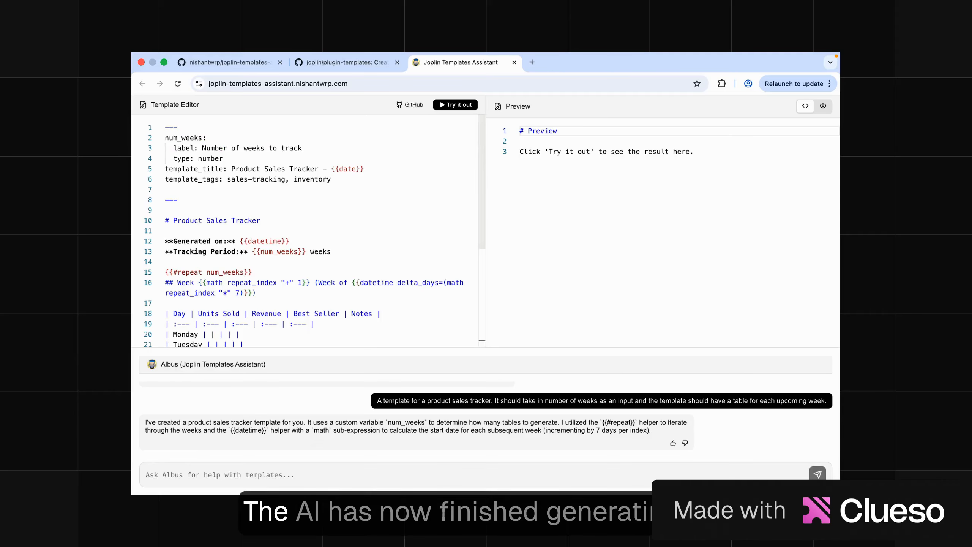
Try out the generated sales tracker template with the number of weeks to track set to 5.
scroll(431, 302, down, 5)
scroll(430, 302, up, 5)
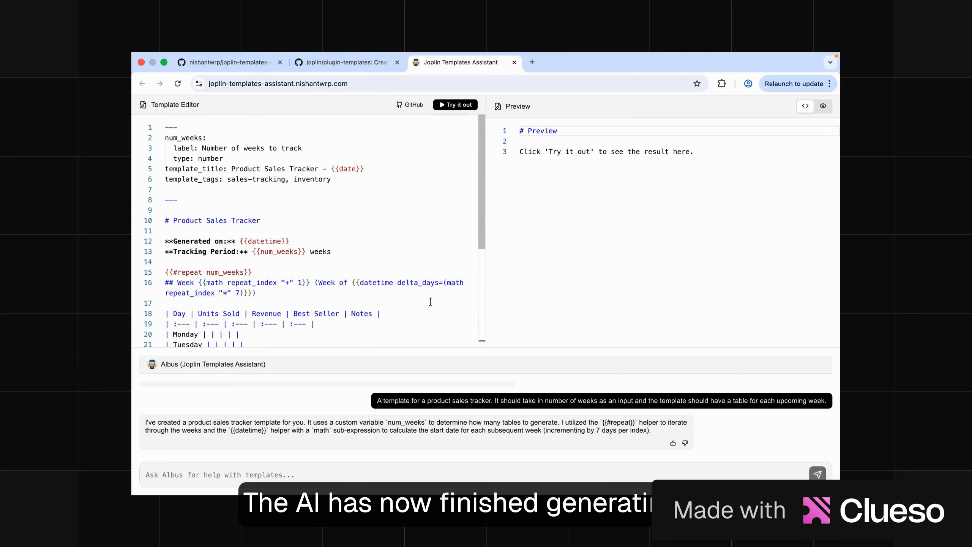
click(455, 104)
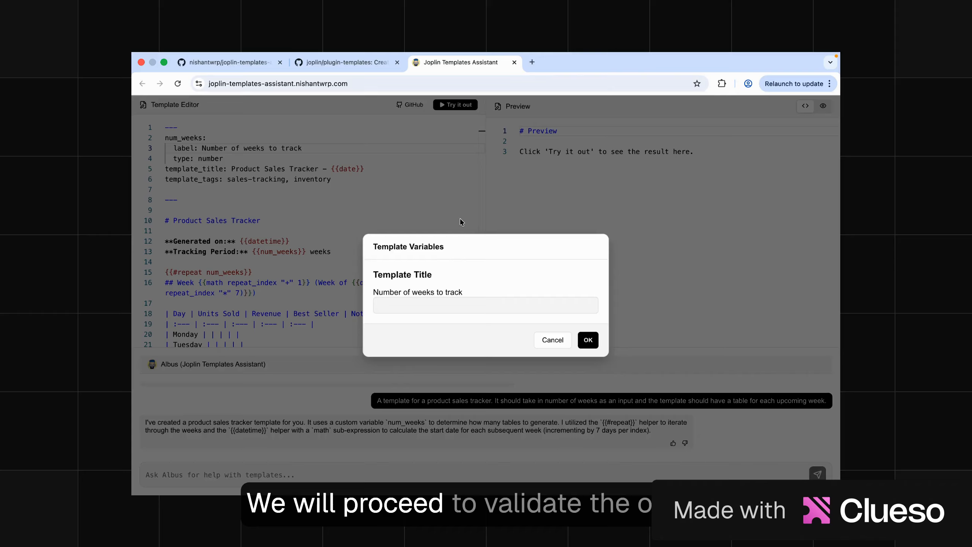
click(457, 305)
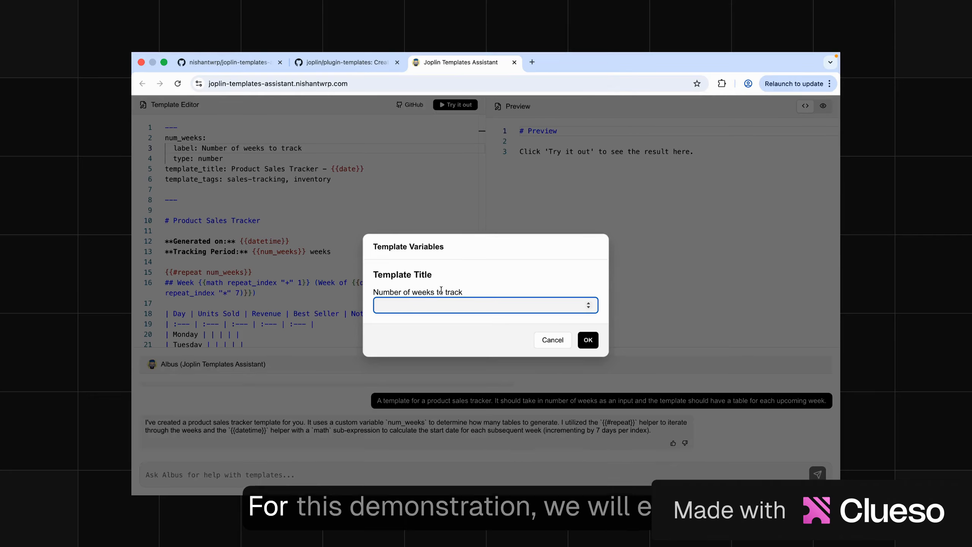
click(587, 340)
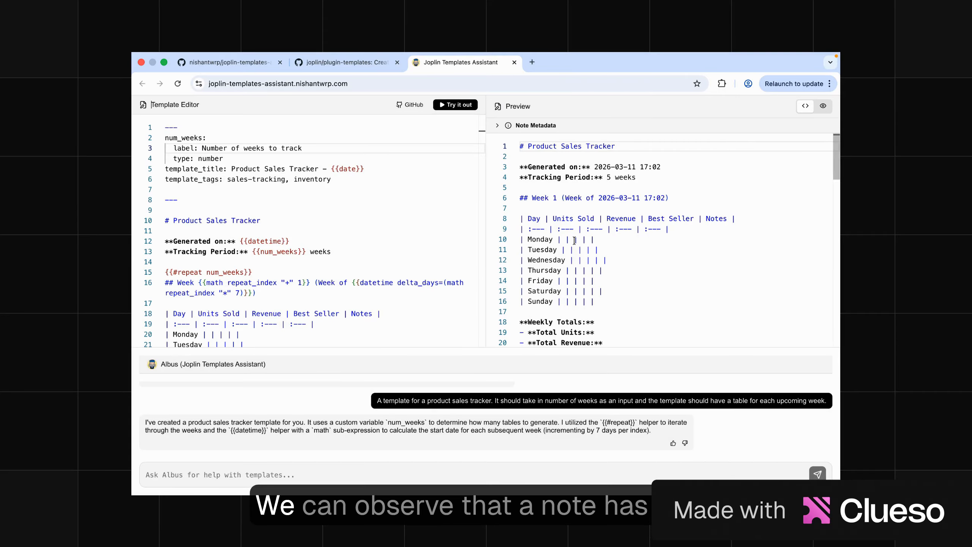
Examine the generated note's weekly tables in the source preview and in the rendered preview.
scroll(575, 241, down, 3)
scroll(574, 240, down, 15)
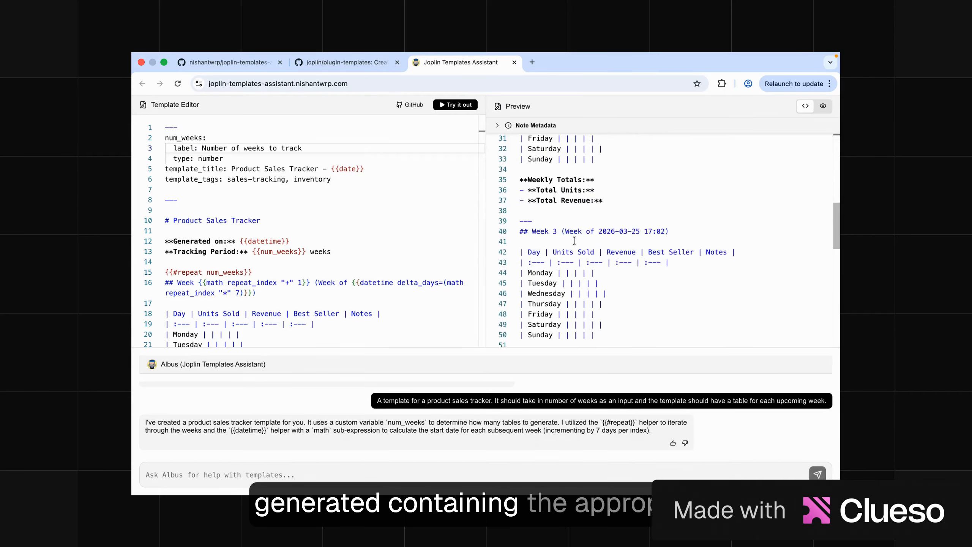
scroll(575, 240, up, 20)
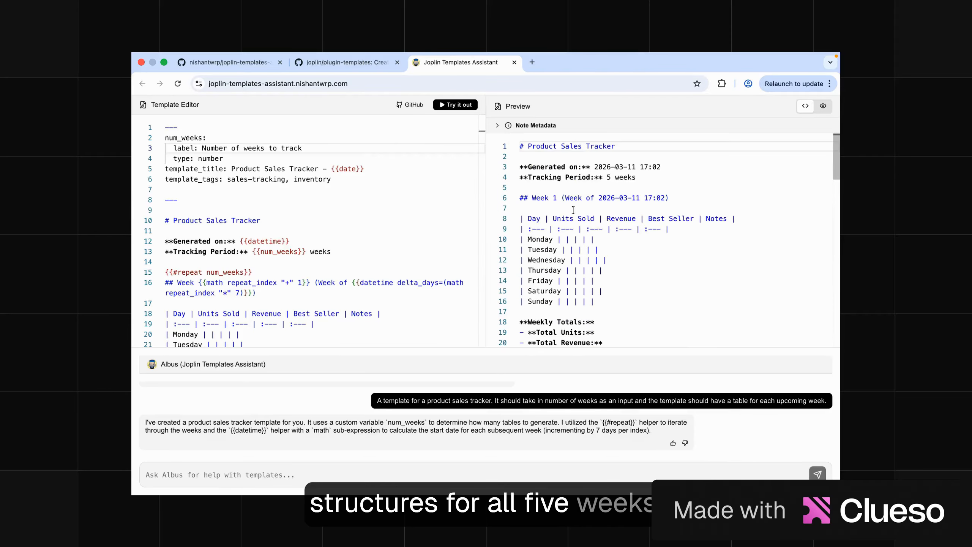
scroll(573, 210, down, 20)
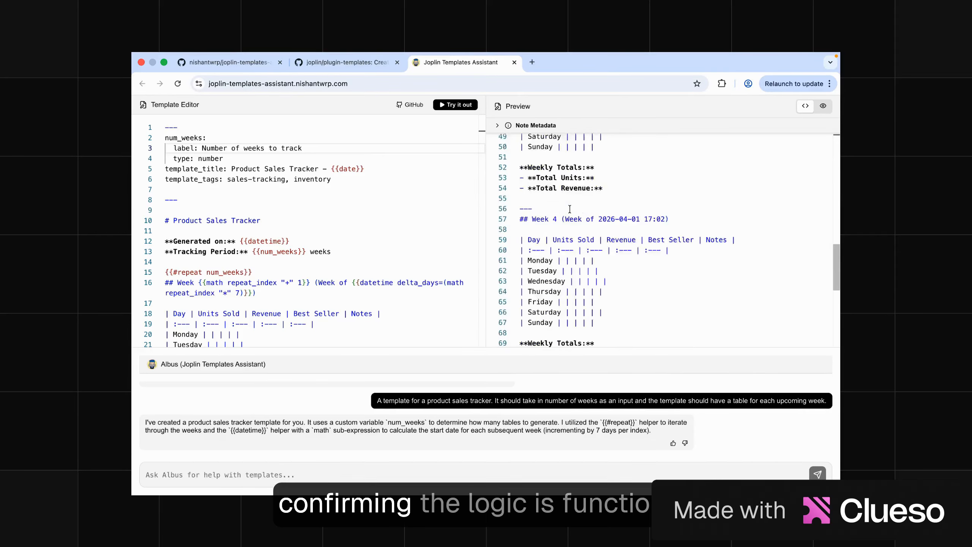
click(828, 110)
scroll(743, 235, down, 15)
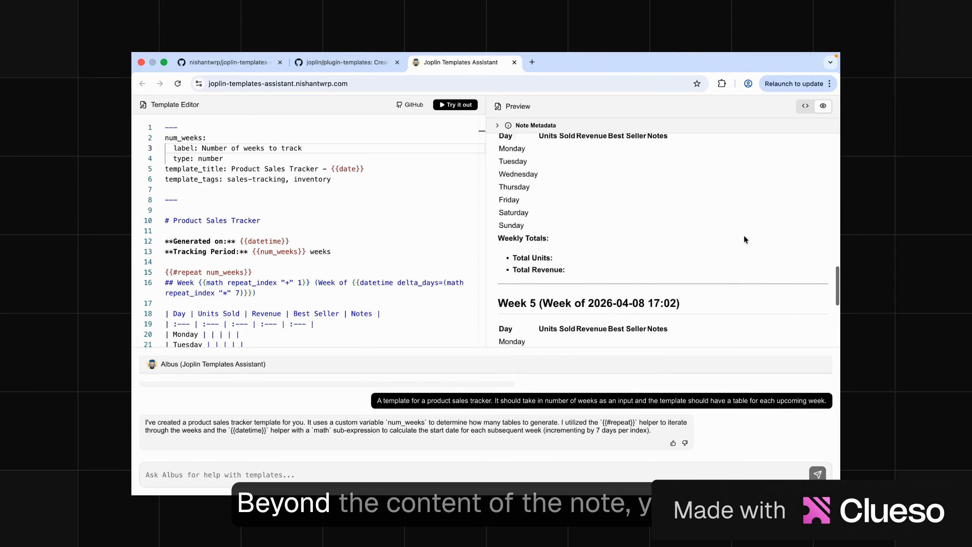
scroll(744, 234, up, 20)
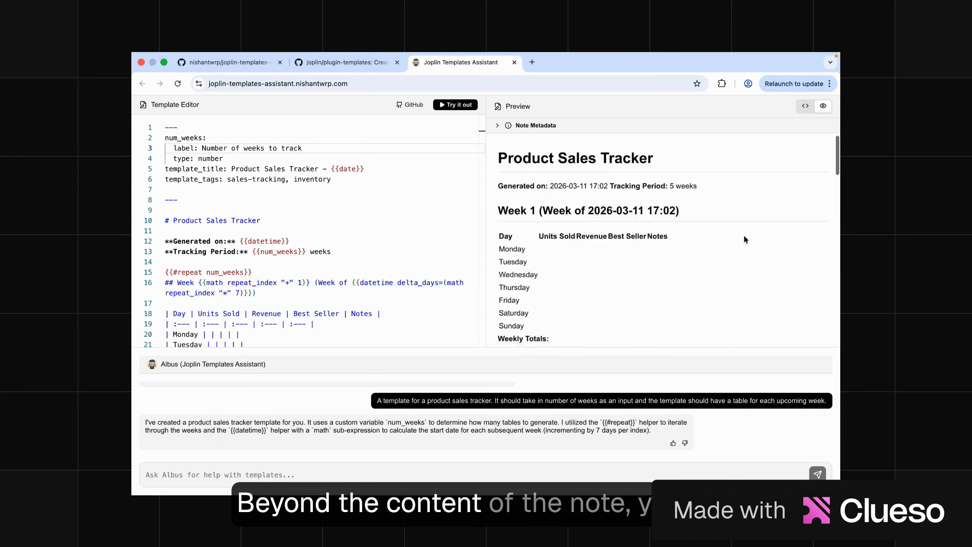
Expand the note metadata and examine the generated note's tags, destination notebook and title.
click(546, 128)
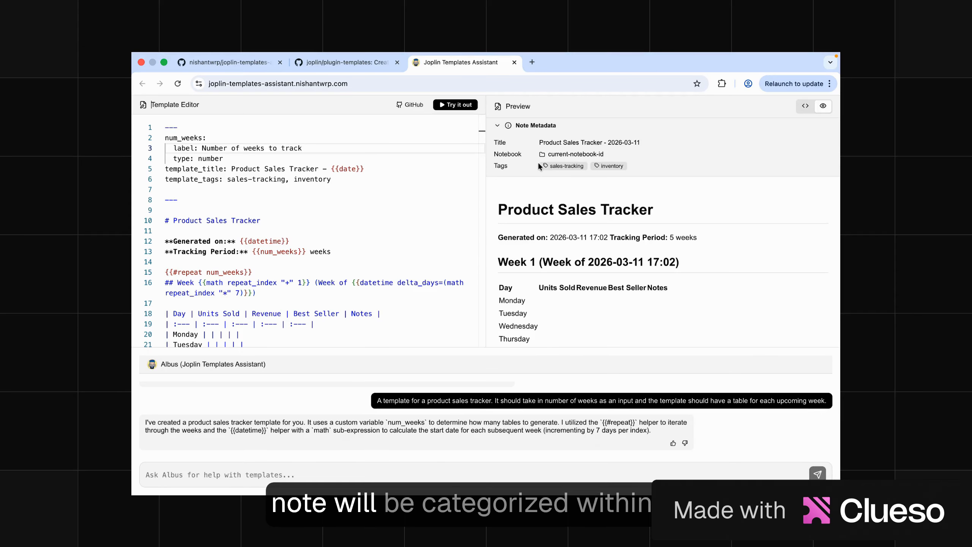
drag(631, 165, 539, 142)
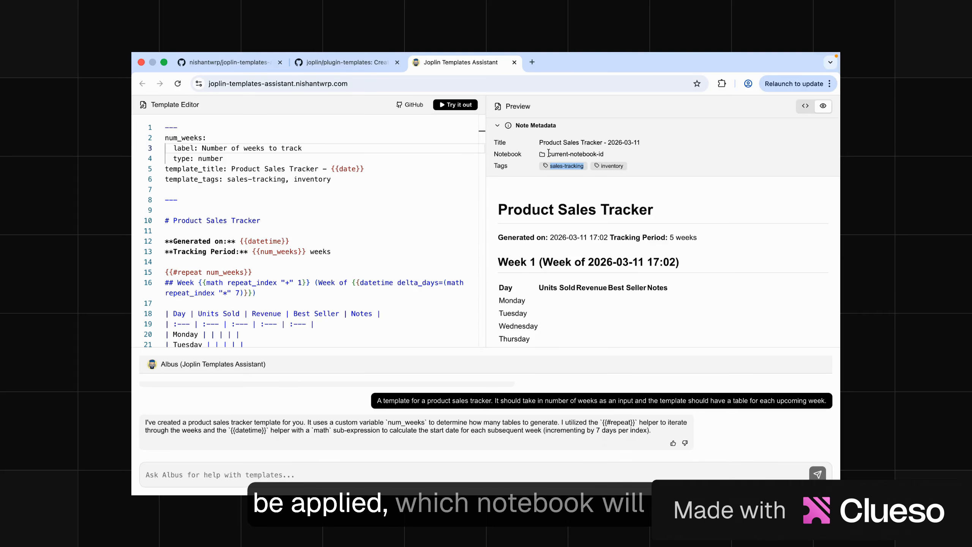
drag(548, 153, 619, 155)
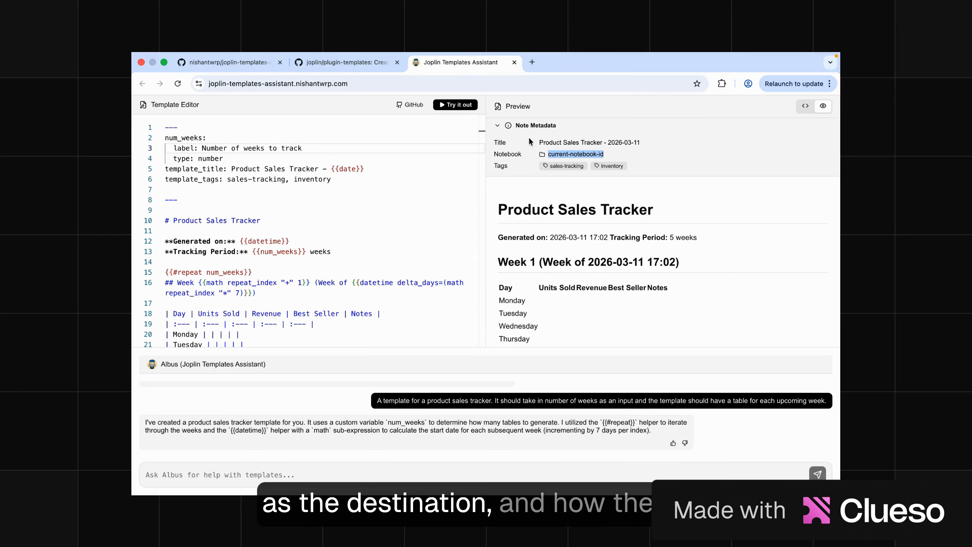
drag(539, 143, 647, 145)
click(647, 145)
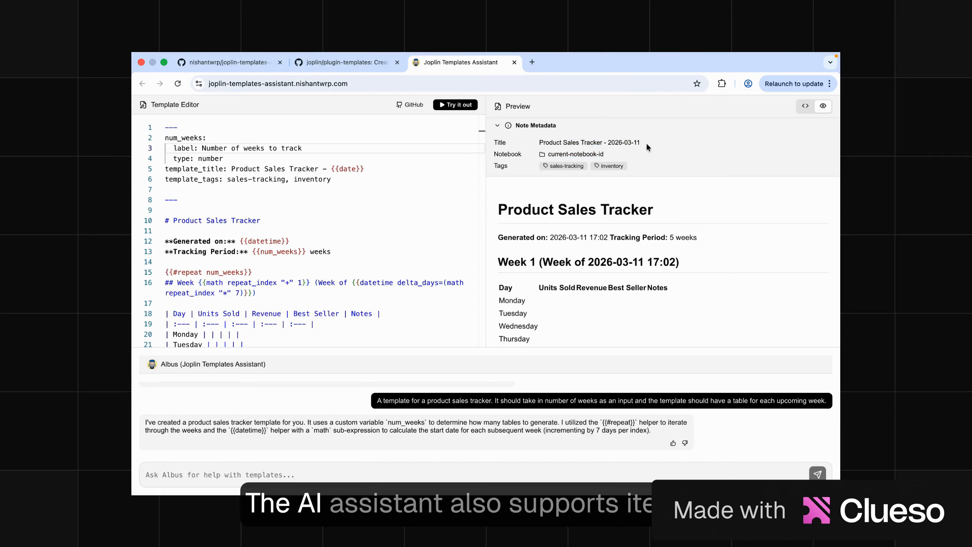
Review the rendered note and the template code through to its period summary section.
scroll(603, 269, down, 1)
scroll(603, 269, down, 4)
scroll(603, 269, up, 5)
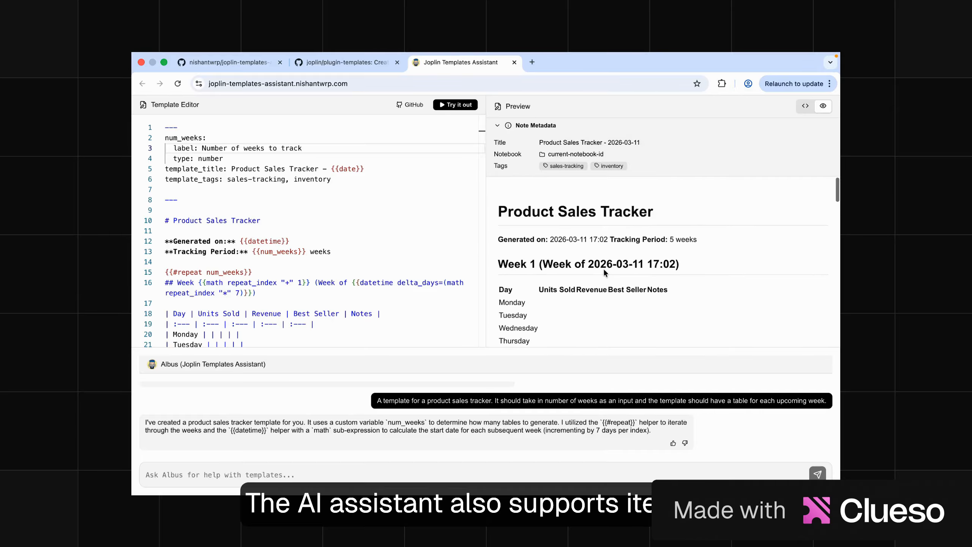
scroll(383, 310, down, 5)
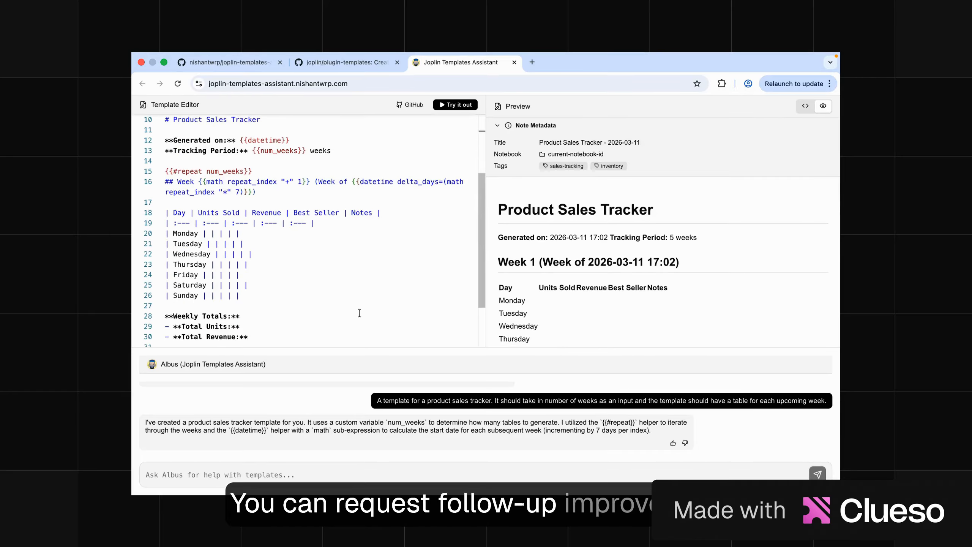
scroll(359, 313, up, 5)
scroll(359, 313, down, 5)
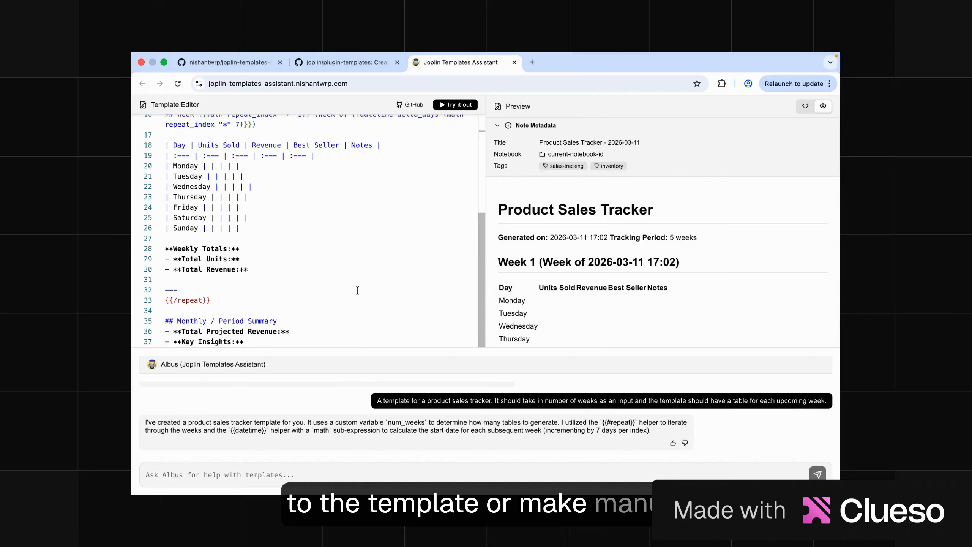
scroll(339, 292, up, 5)
Remove the inventory tag and its separating comma from the template_tags line in the template.
double_click(309, 176)
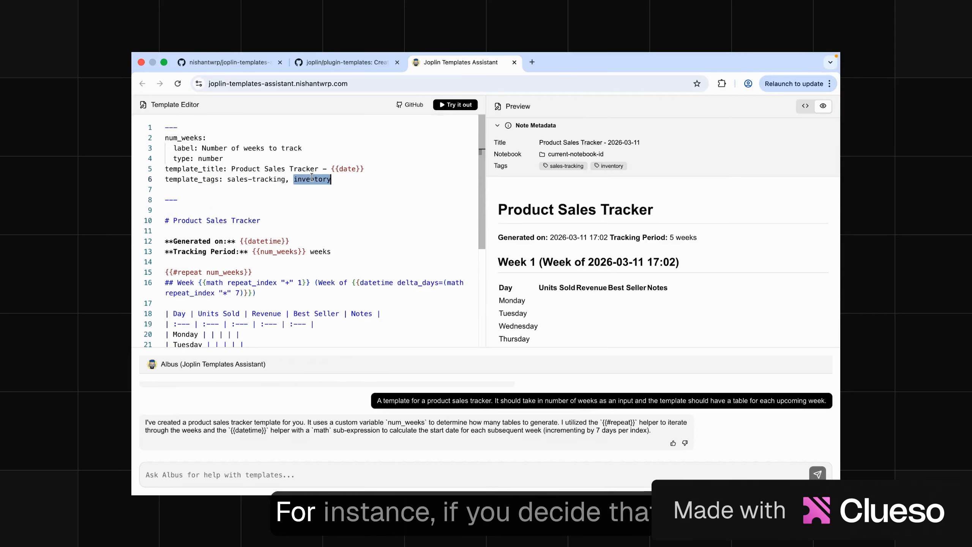
key(BackSpace)
key(BackSpace)
key(BackSpace)
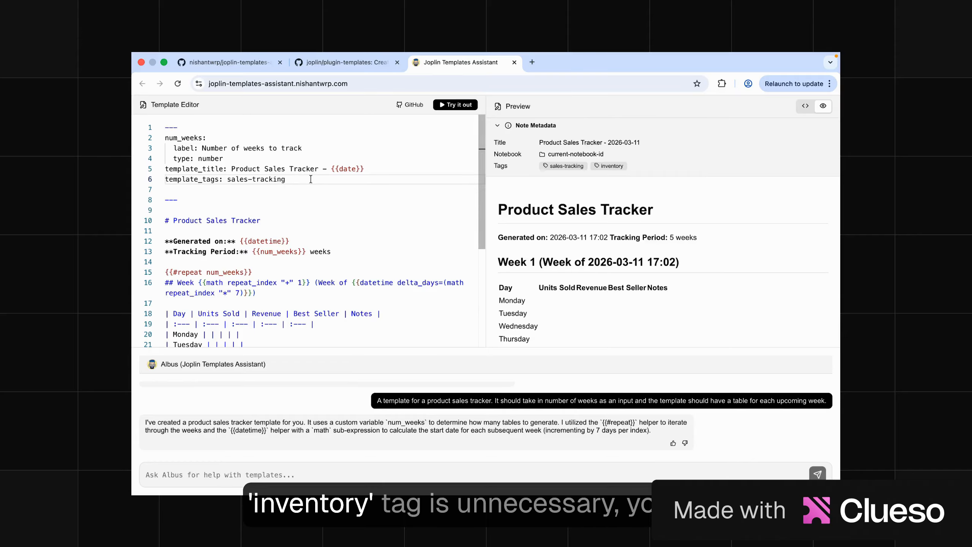
click(292, 197)
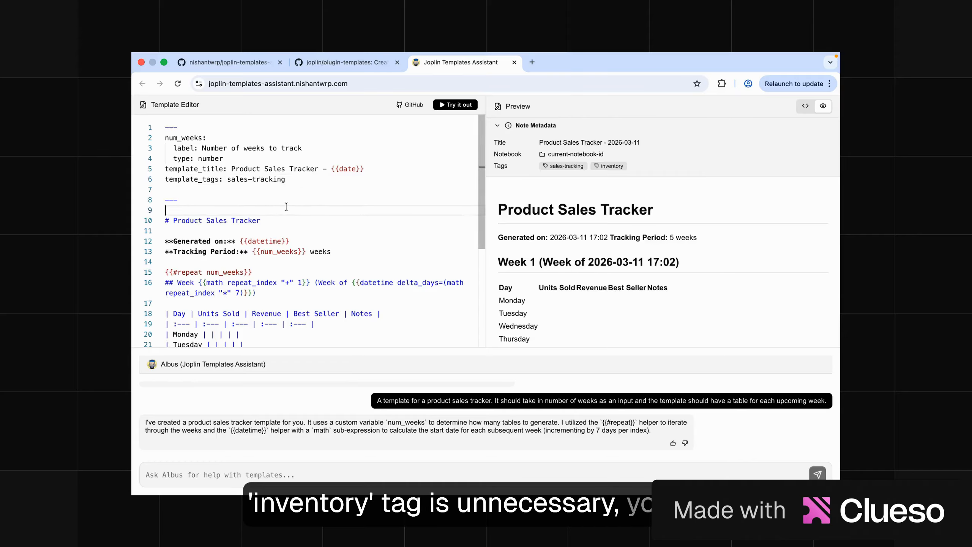
Send the assistant the request "i don't want time to be included in each weeks tracking table heading".
scroll(289, 203, down, 5)
click(313, 476)
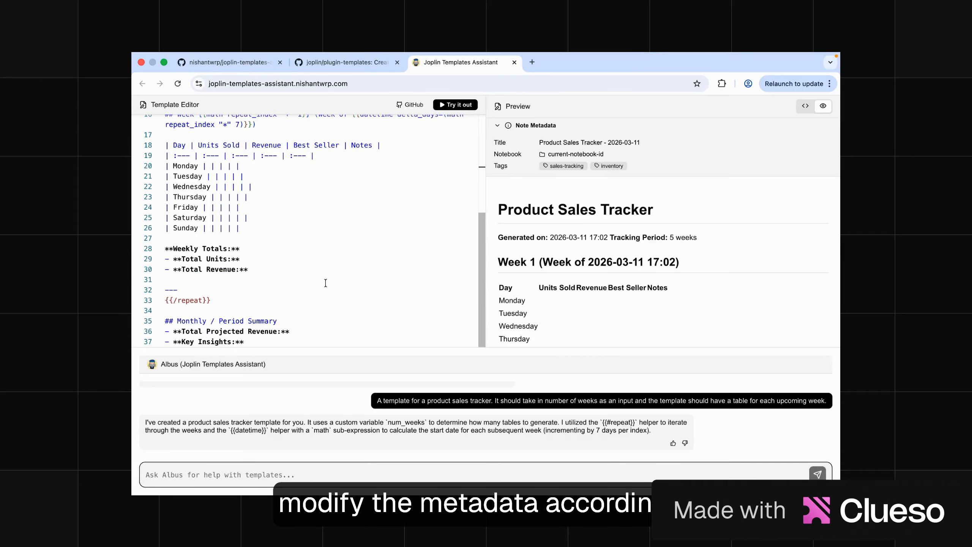
scroll(316, 335, up, 10)
scroll(316, 334, down, 10)
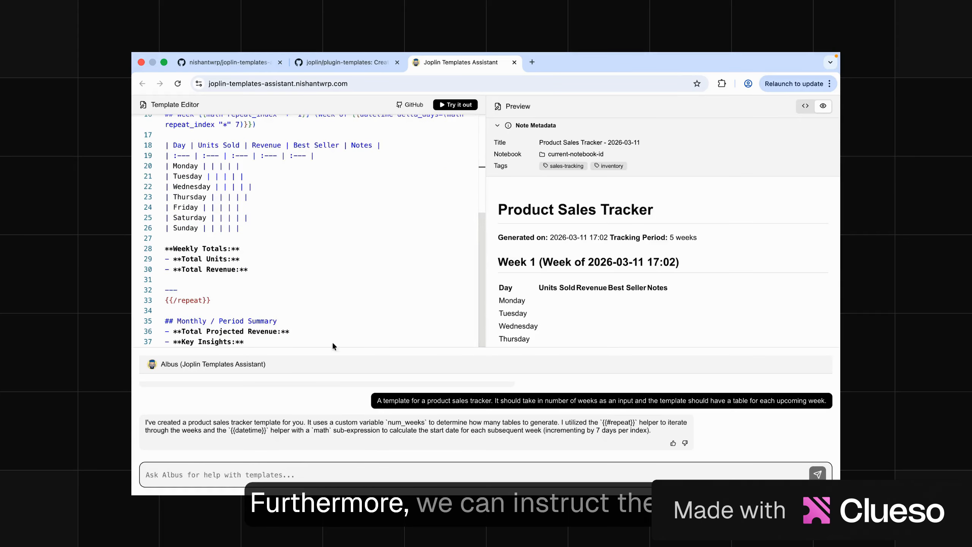
double_click(660, 262)
click(432, 475)
text(i don't wa)
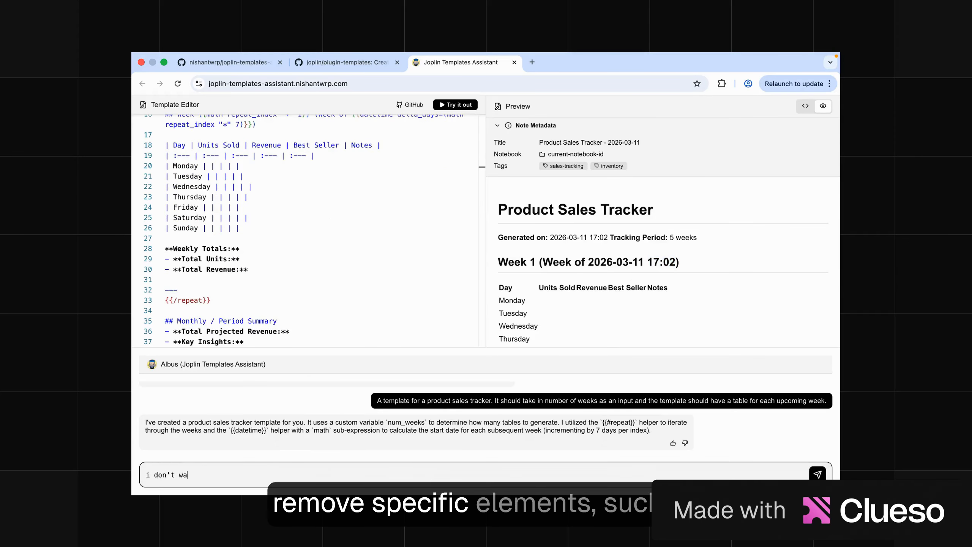
text(nt time to be included in each weeks tracking table heading)
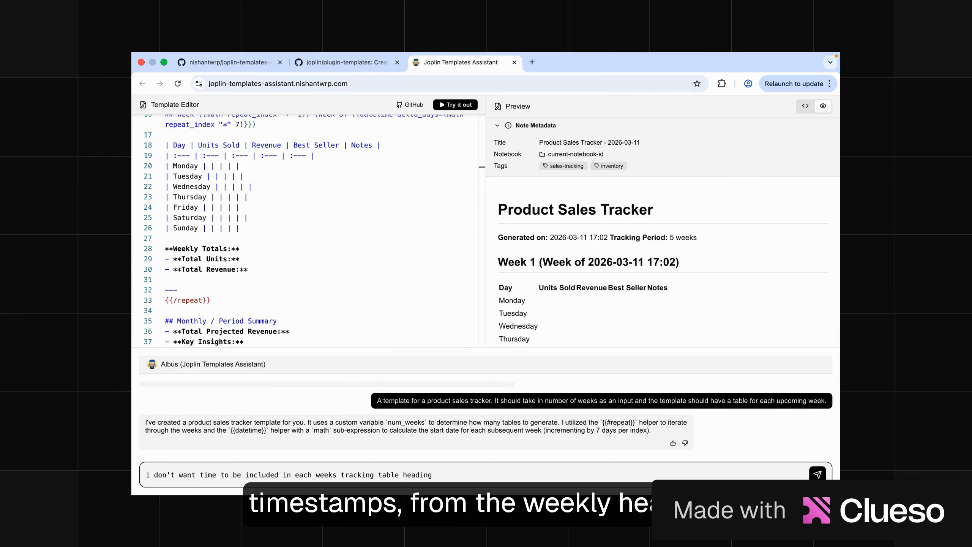
key(Return)
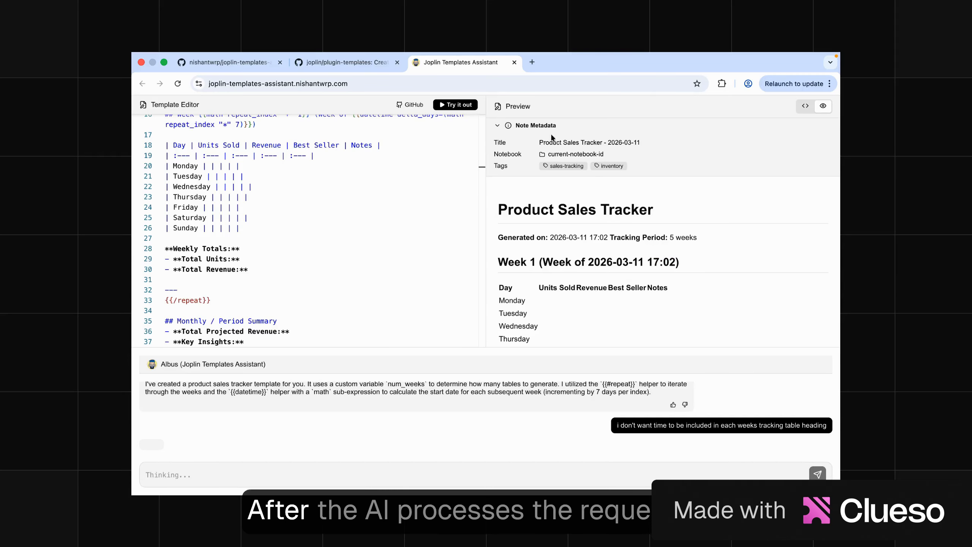
Try out the updated template with 3 weeks to track and review the rendered note through to its period summary.
scroll(390, 262, down, 1)
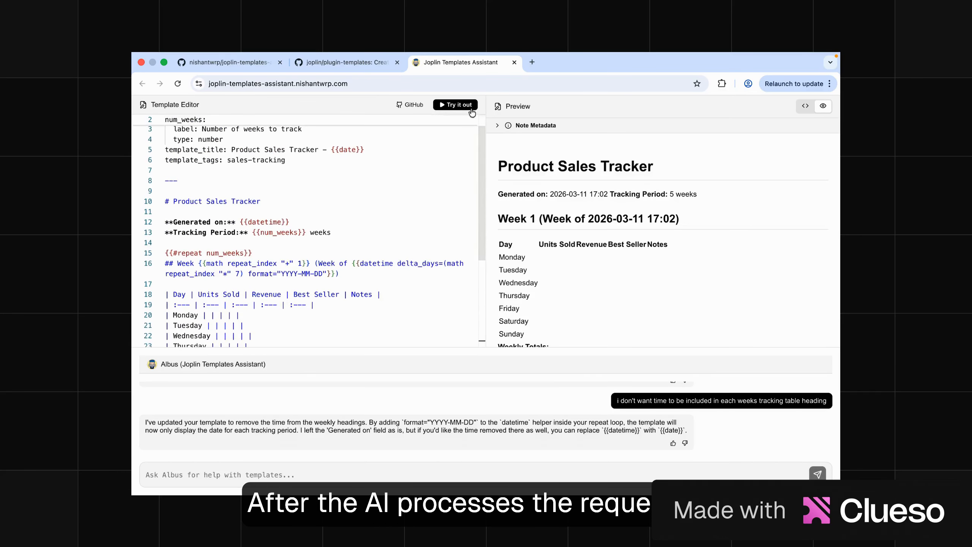
click(455, 104)
text(3)
click(588, 337)
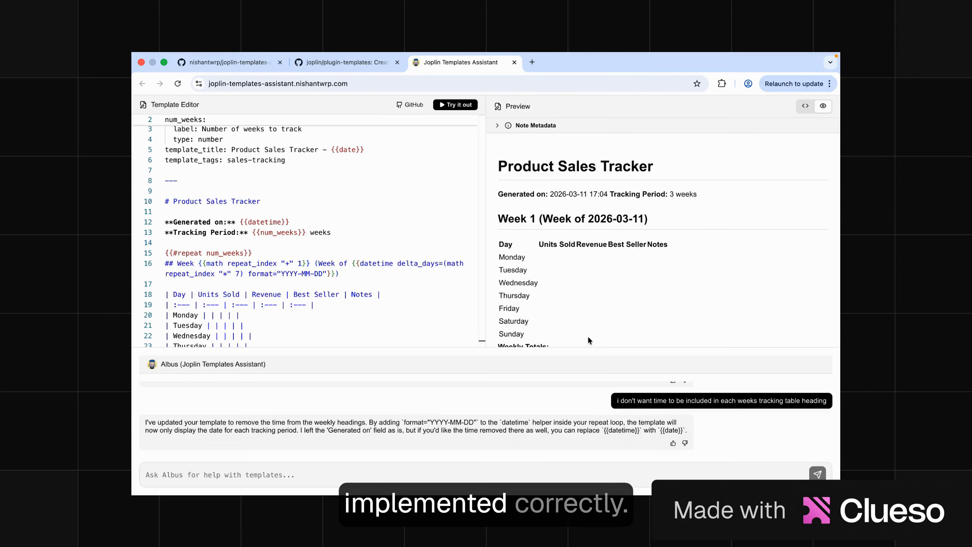
scroll(588, 337, down, 3)
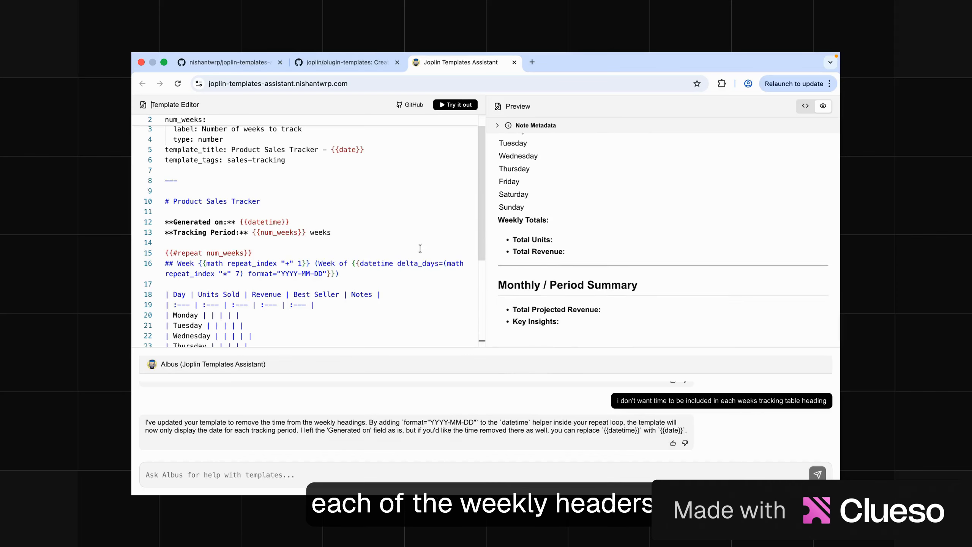
Copy the entire product sales tracker template code from the template editor.
double_click(422, 228)
scroll(422, 228, up, 1)
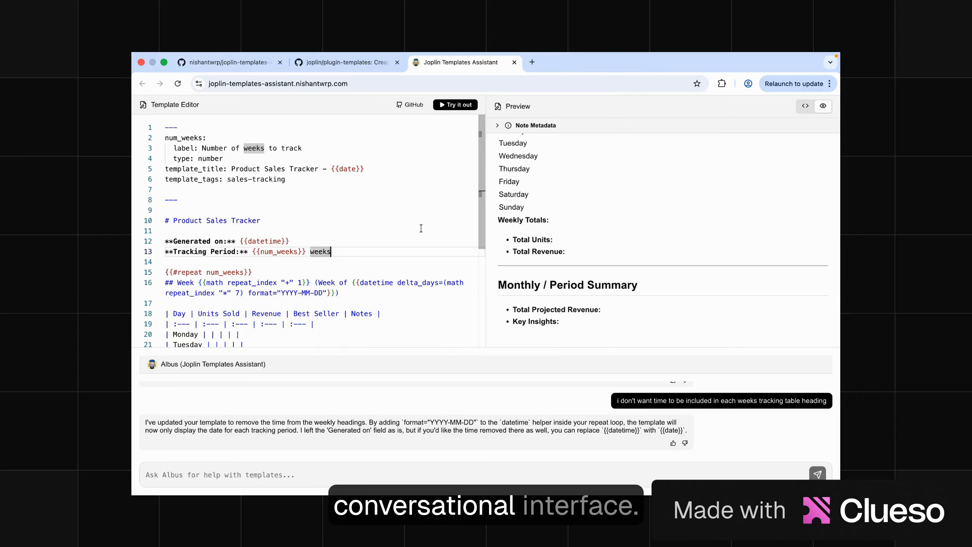
key(ctrl+a)
key(ctrl+c)
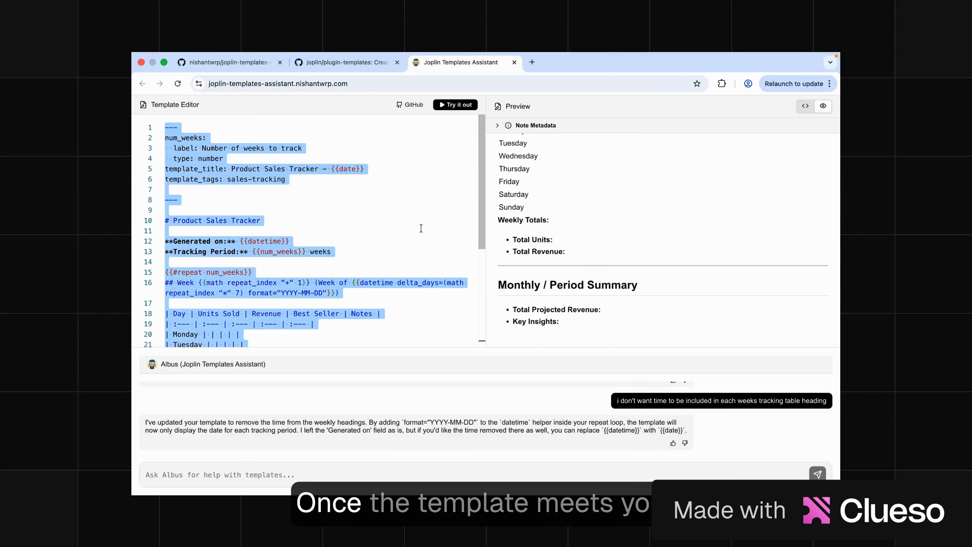
click(408, 235)
click(389, 212)
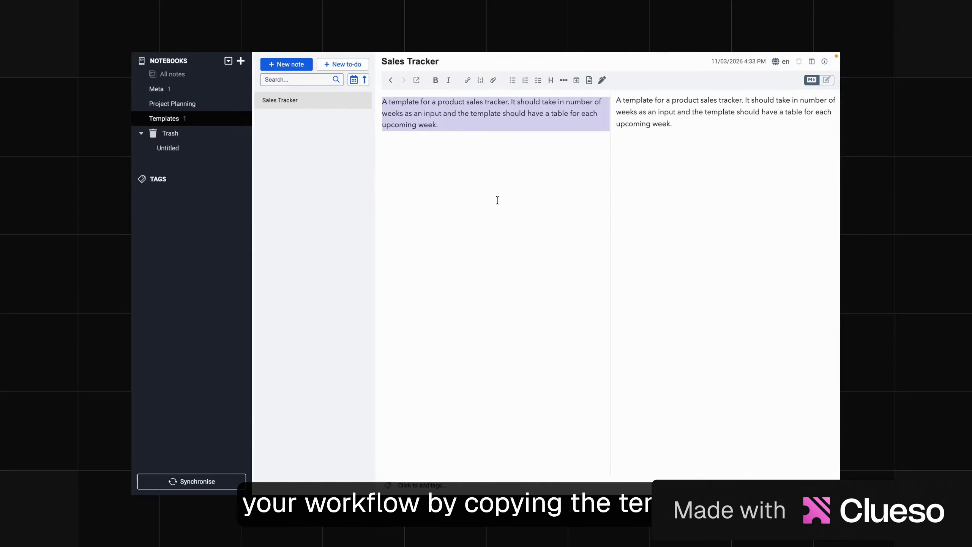
In Joplin, replace the whole body of the Sales Tracker note in the Templates notebook with the copied template code.
click(498, 200)
key(ctrl+a)
key(ctrl+v)
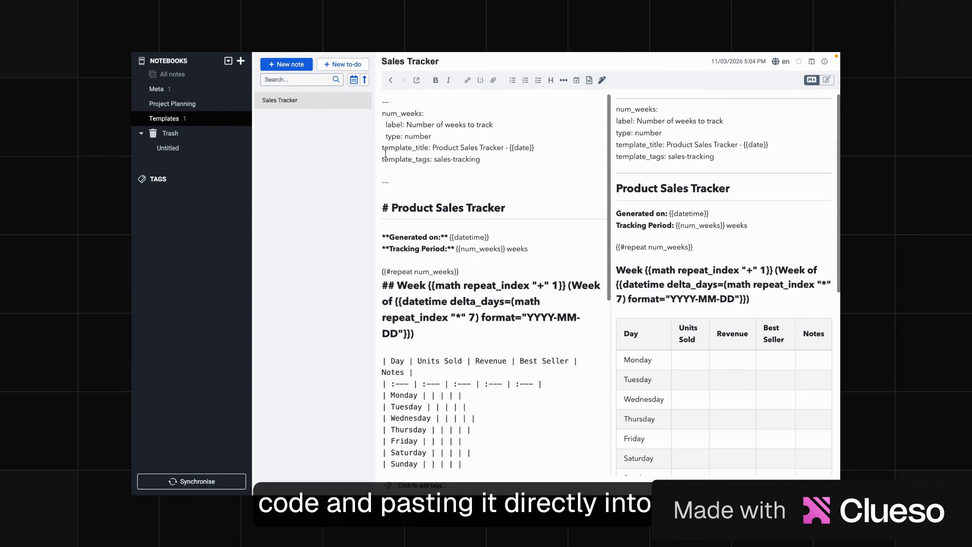
Create a note from the Sales Tracker template in the Project Planning notebook with 6 weeks to track.
click(199, 103)
mouse_move(304, 55)
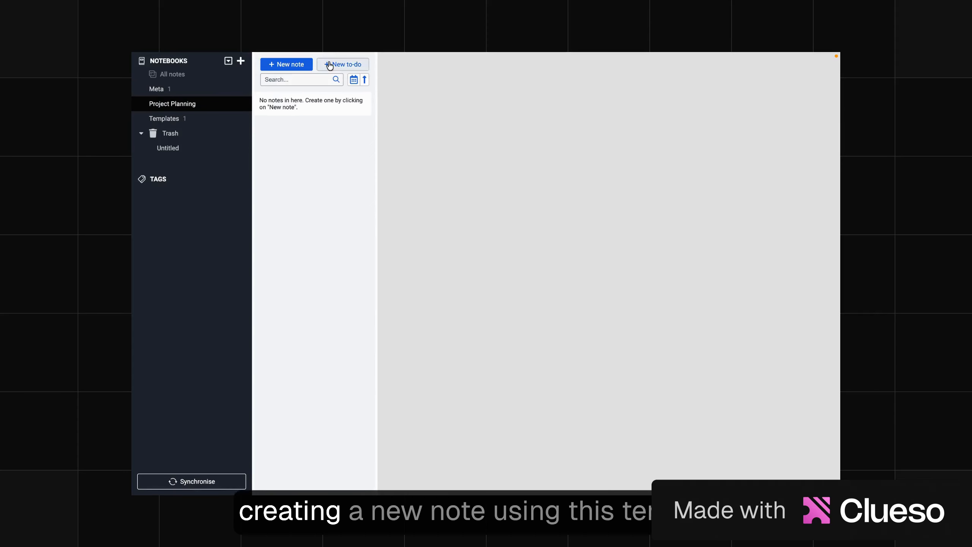
click(344, 58)
click(475, 147)
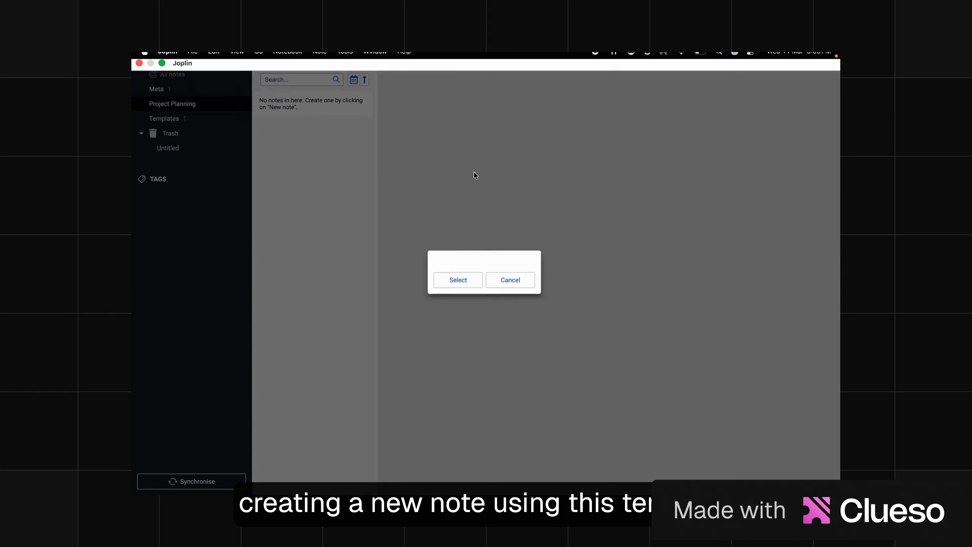
click(459, 278)
key(Return)
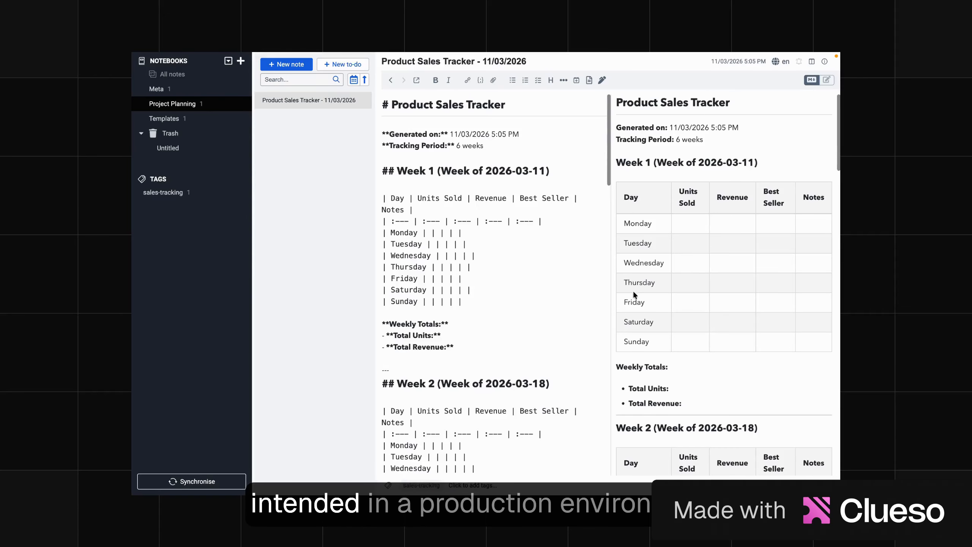
scroll(692, 247, down, 15)
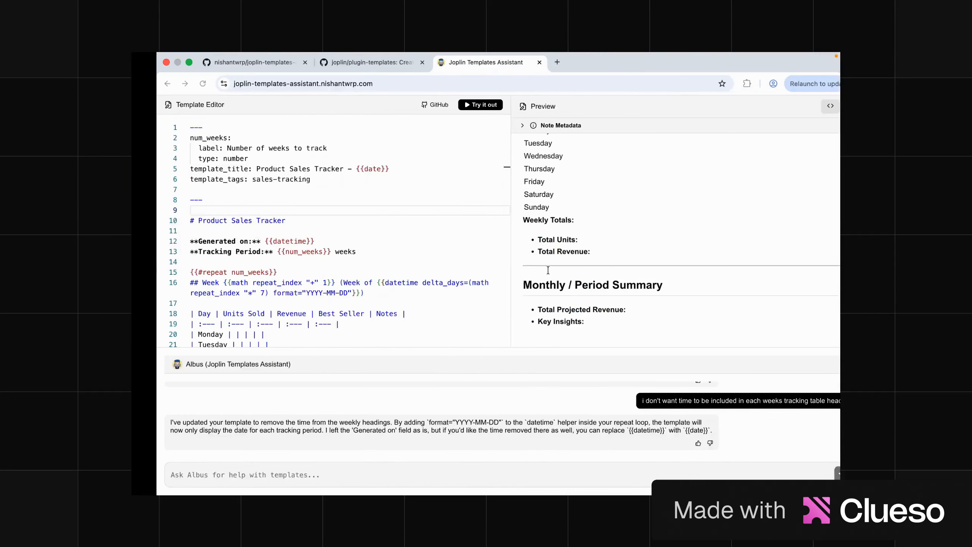
Switch back to the Joplin Templates Assistant, ask "how can i set this template to be the default for a particular joplin notebook?" and review the reply.
click(436, 252)
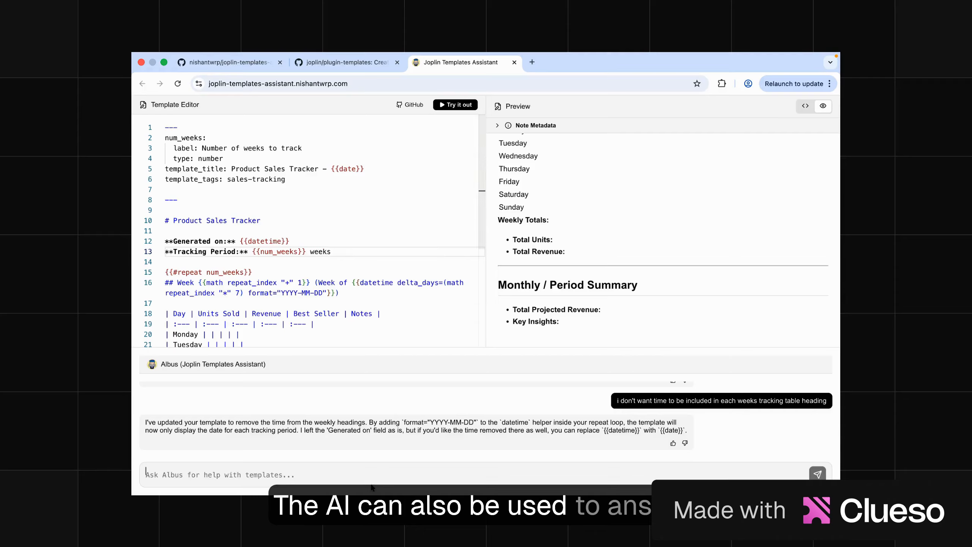
click(368, 470)
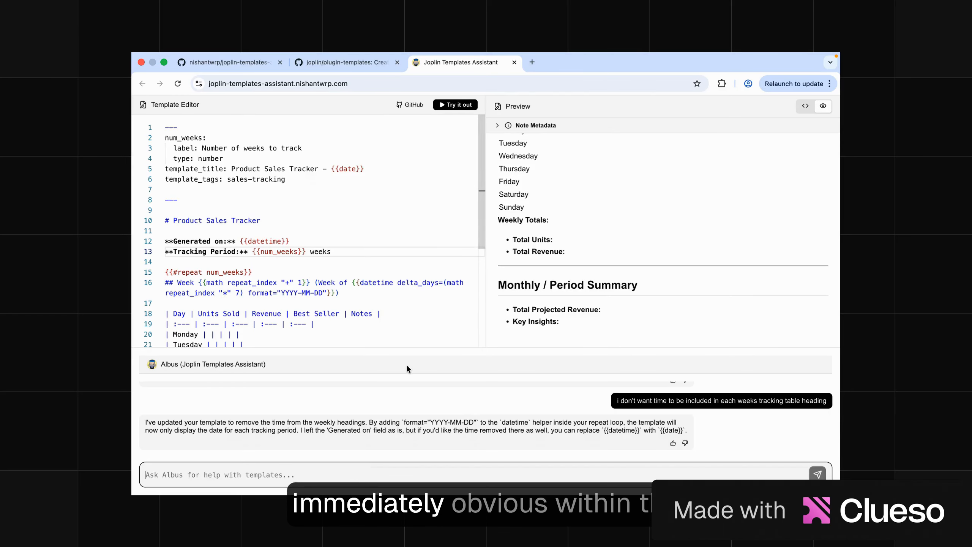
text(how can i set t)
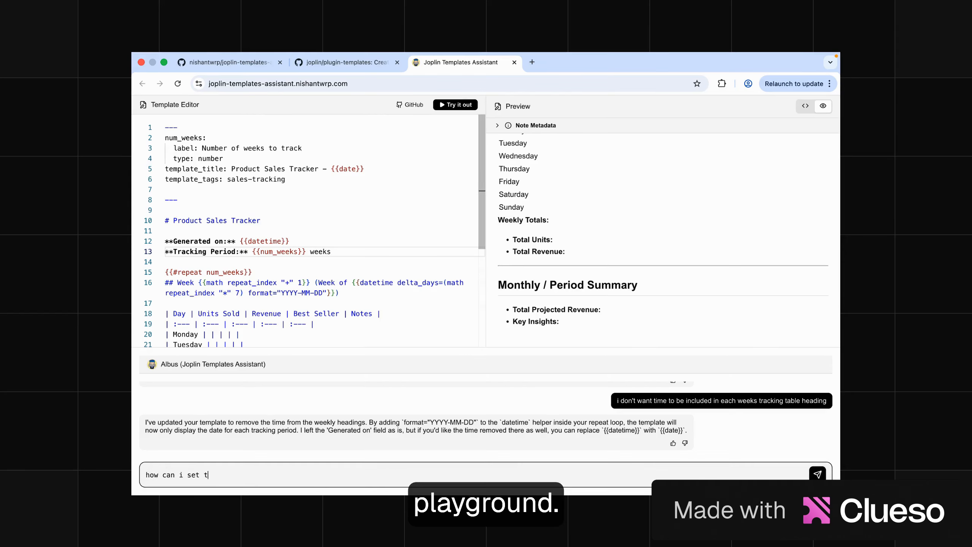
text(his de)
text(f)
key(BackSpace)
key(BackSpace)
key(BackSpace)
text(template)
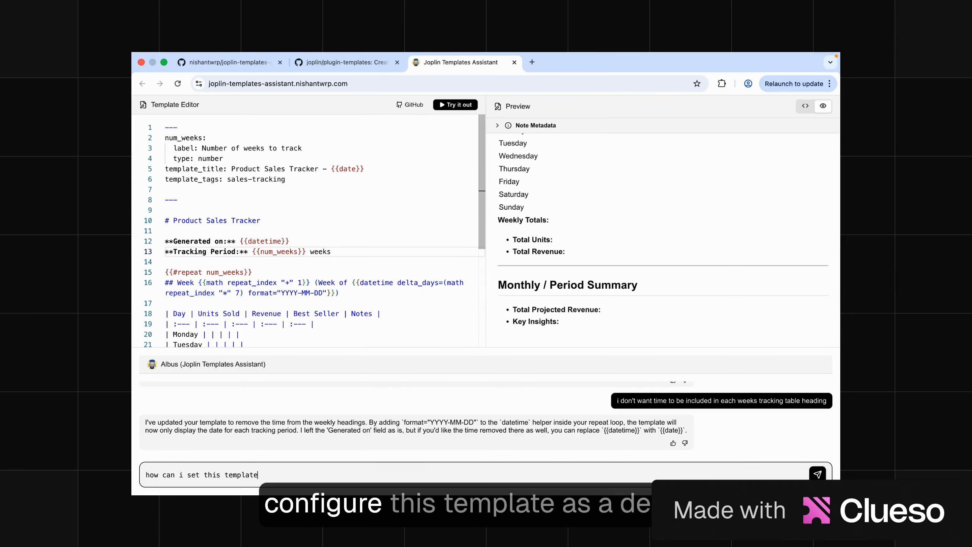
text( to be the default for a particular joplin notebook?)
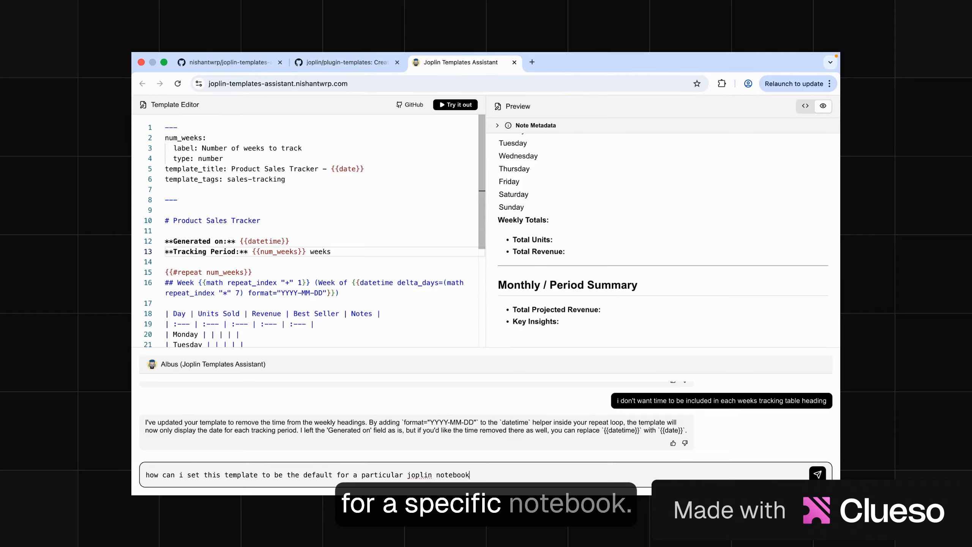
key(Return)
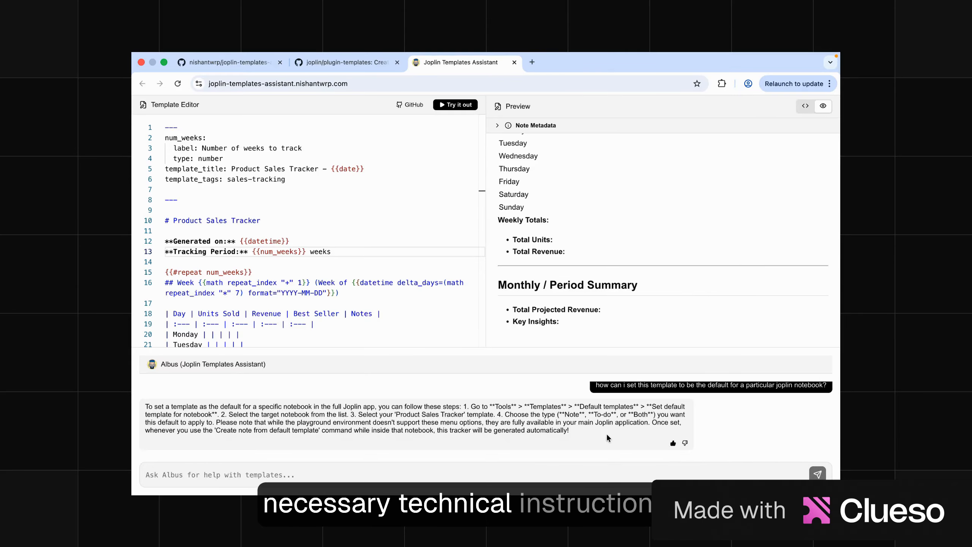
scroll(555, 403, up, 5)
scroll(554, 403, down, 5)
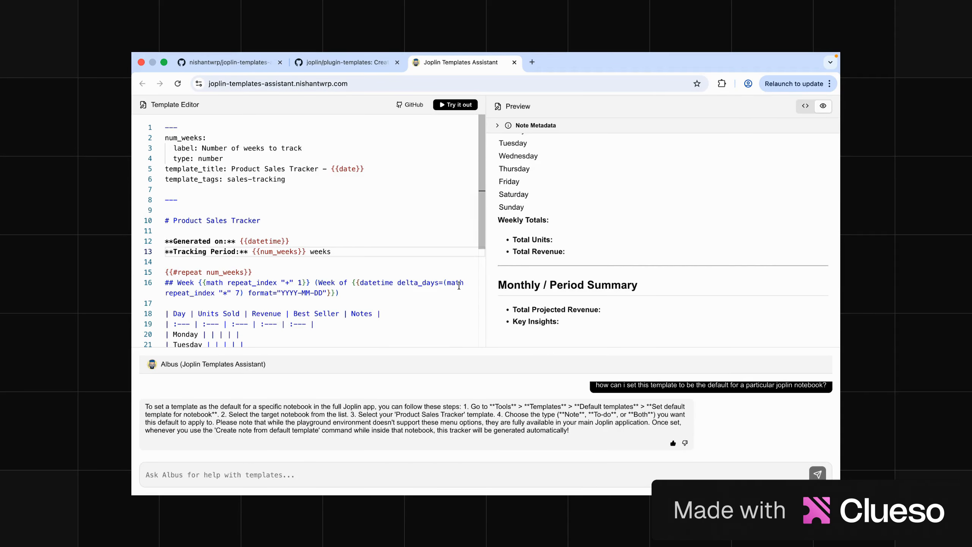